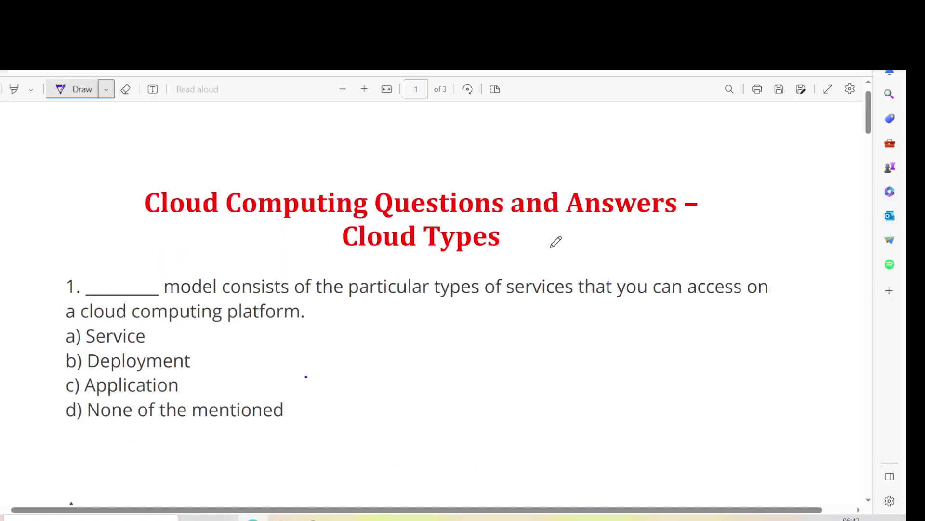
- Circle 'Cloud Types', then underline 'types of services' and answer a) Service in purple
mouse_move(342, 252)
left_mouse_down()
mouse_move(477, 216)
mouse_move(382, 201)
mouse_move(337, 224)
mouse_move(346, 246)
left_mouse_up()
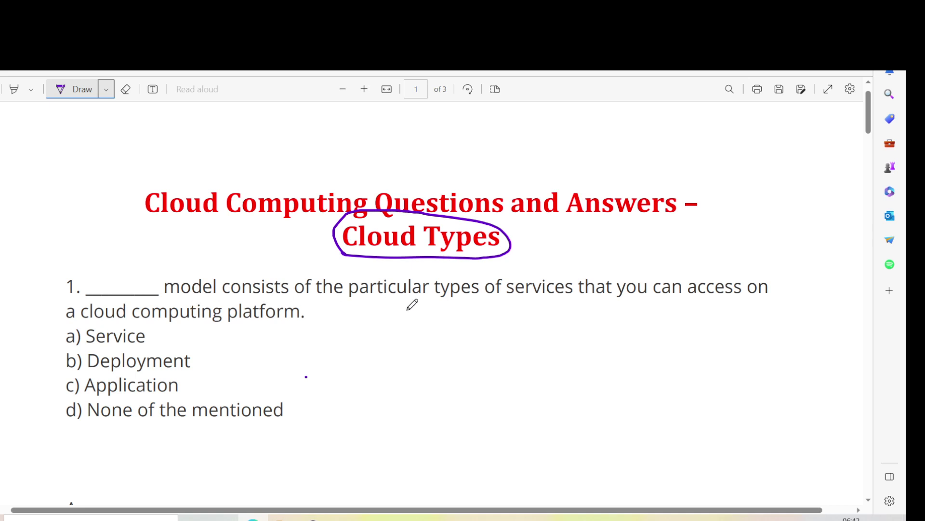
left_click_drag(467, 304, 567, 297)
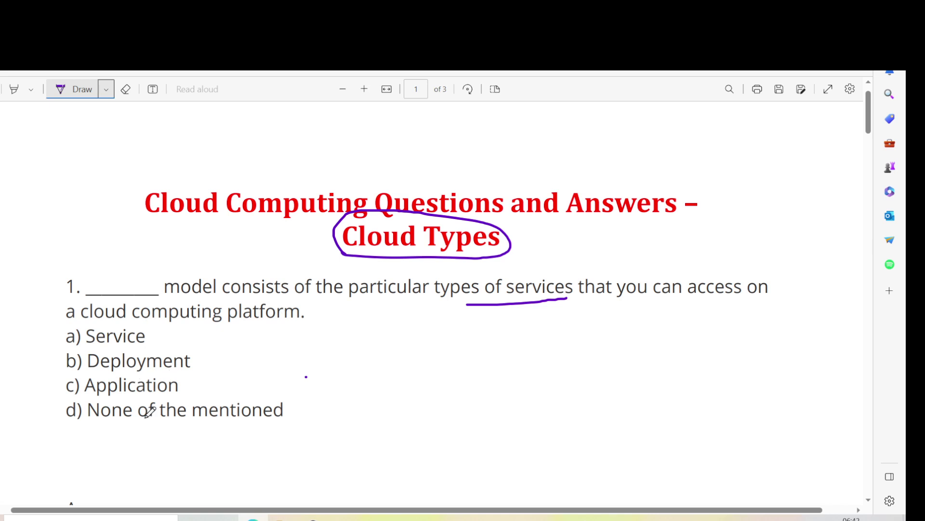
scroll(148, 411, "down", 1)
scroll(148, 410, "up", 2)
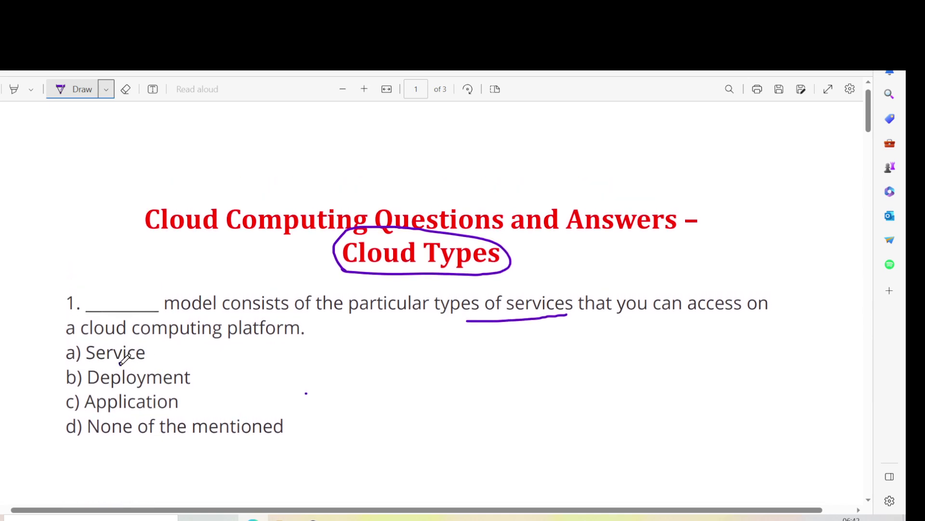
left_click_drag(120, 361, 182, 352)
scroll(581, 343, "down", 1)
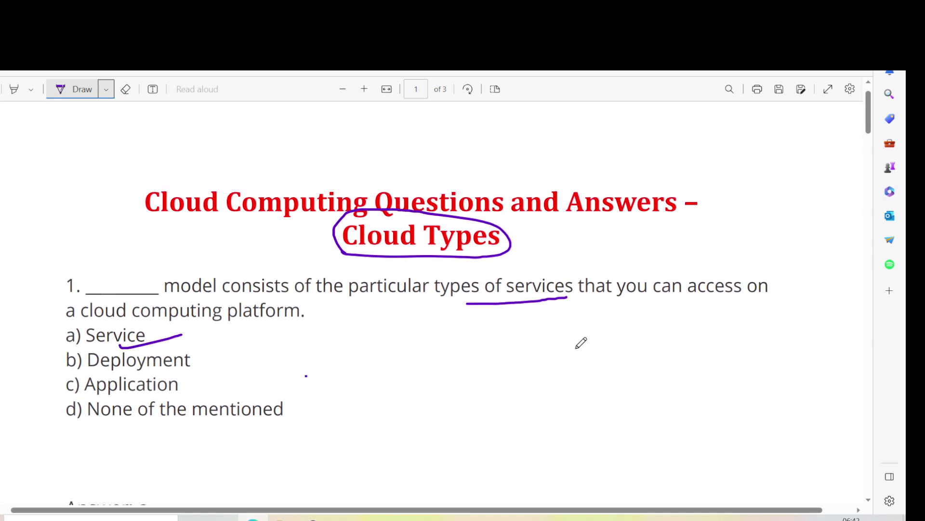
scroll(582, 343, "down", 2)
scroll(582, 343, "down", 2)
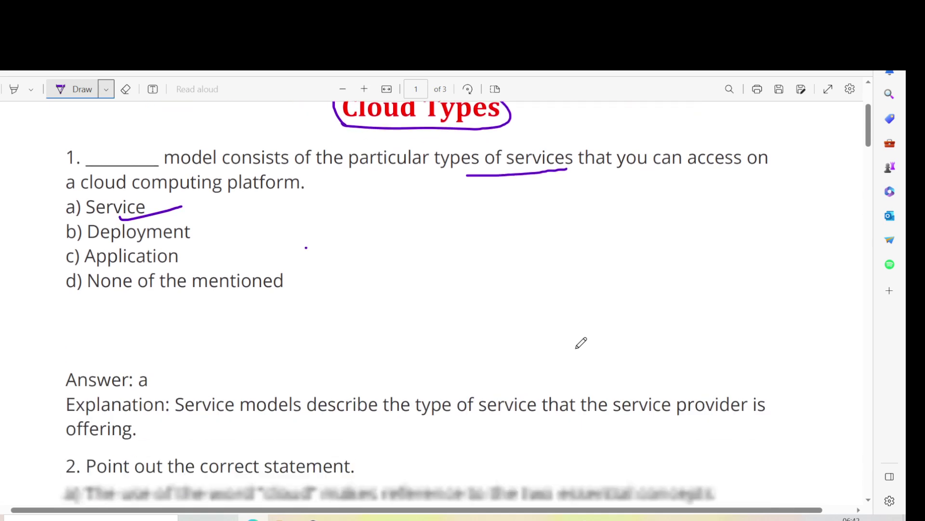
scroll(582, 343, "down", 1)
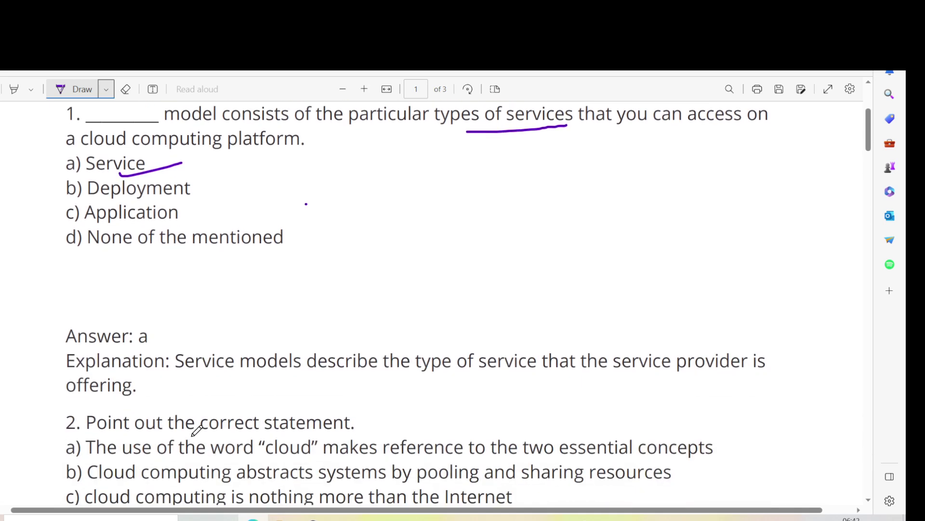
- Underline 'correct statement', 'cloud' and 'pooling and sharing' in question 2, and tick option b
left_click_drag(192, 437, 289, 432)
scroll(289, 431, "down", 2)
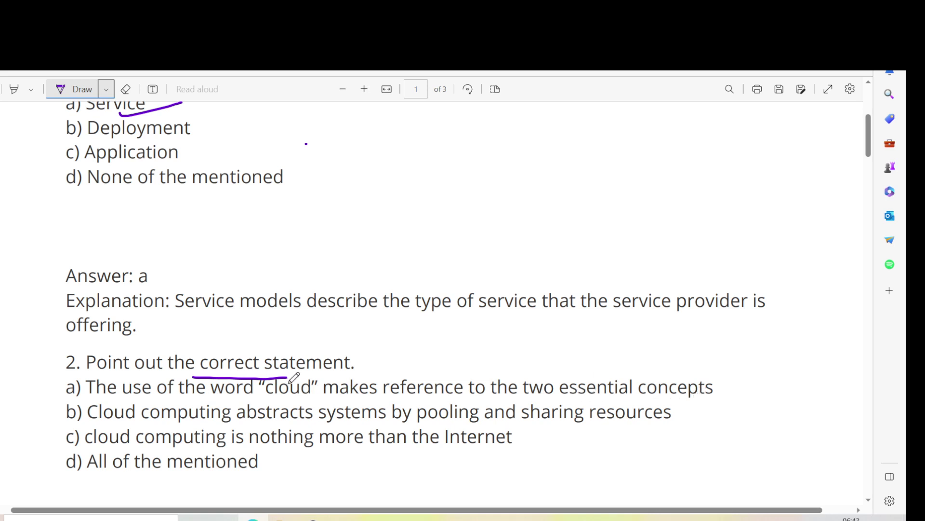
left_click_drag(272, 398, 302, 398)
scroll(321, 439, "down", 1)
scroll(321, 439, "down", 1)
scroll(322, 439, "up", 2)
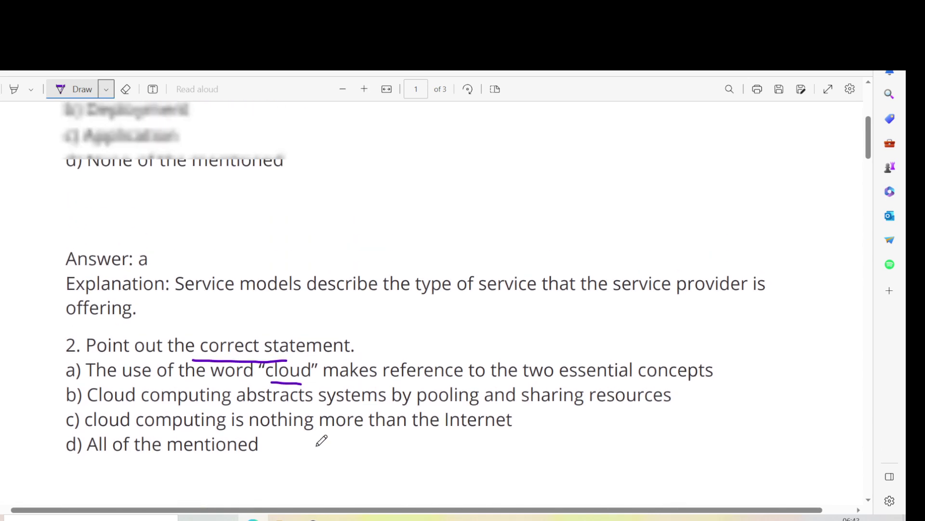
left_click_drag(651, 405, 775, 368)
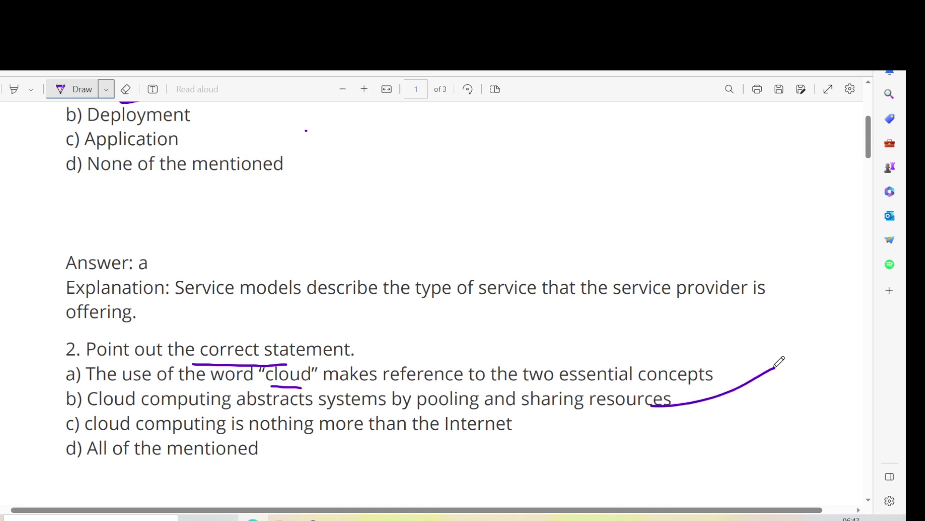
left_click_drag(422, 411, 590, 411)
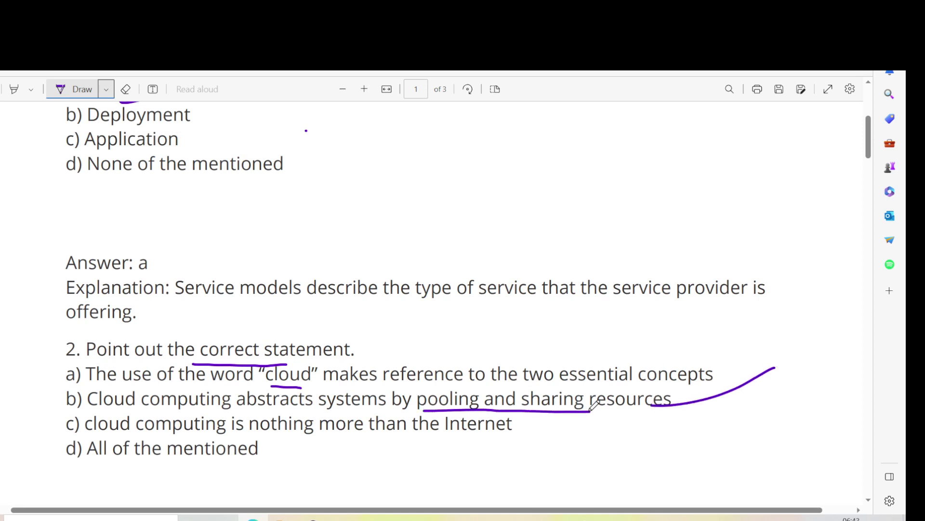
scroll(593, 406, "down", 1)
scroll(595, 395, "down", 1)
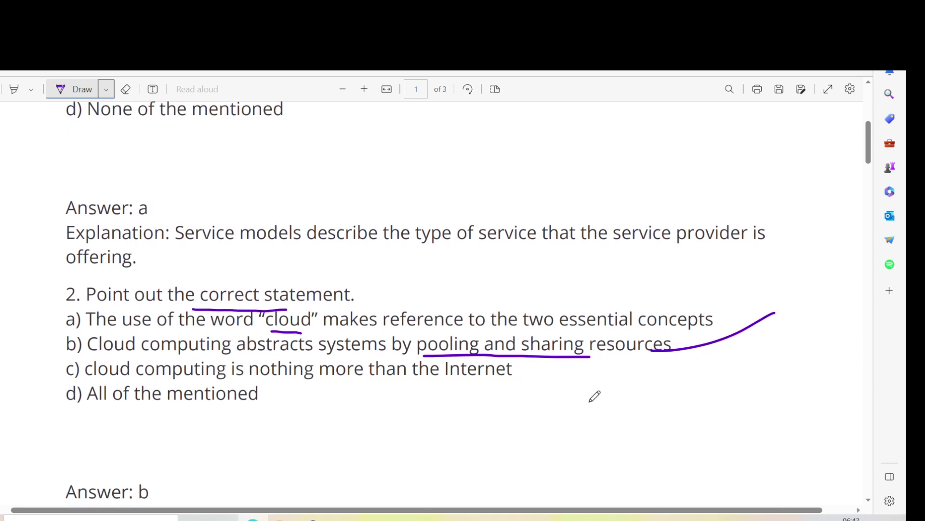
scroll(594, 396, "down", 2)
scroll(595, 397, "down", 1)
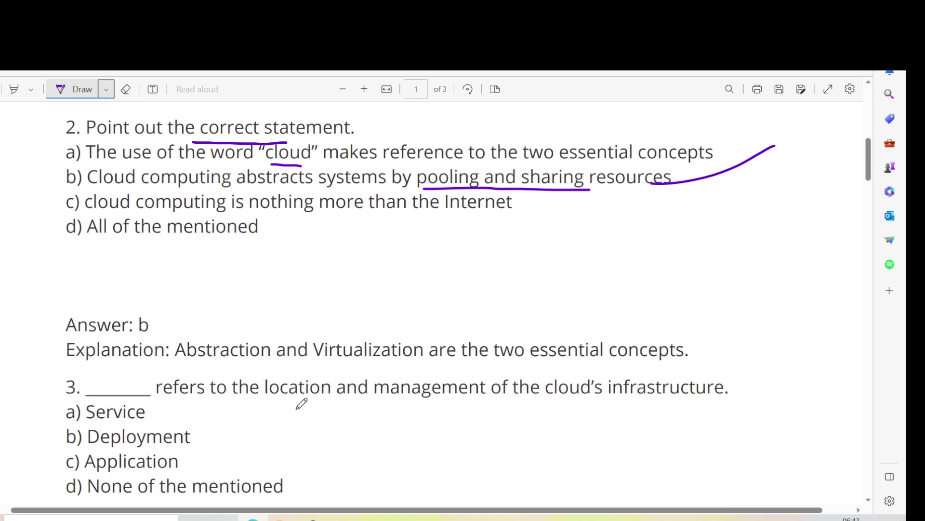
- Underline 'location and management' and 'cloud's infrastructure', and tick answer b) Deployment
left_click_drag(275, 399, 470, 406)
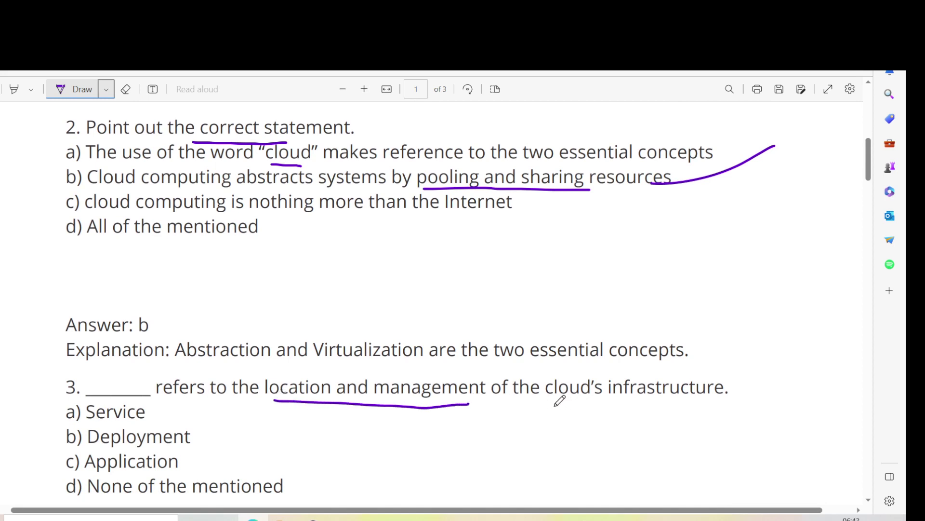
left_click_drag(554, 405, 651, 396)
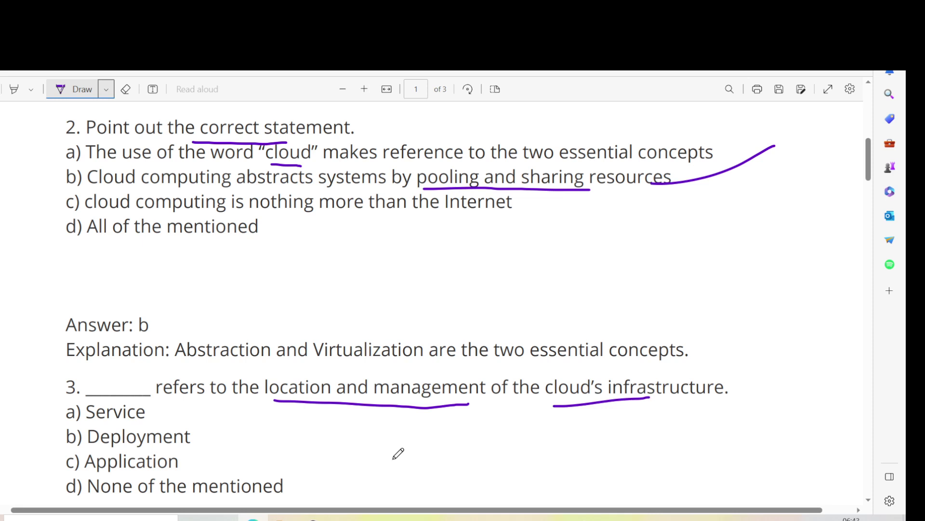
scroll(398, 453, "down", 1)
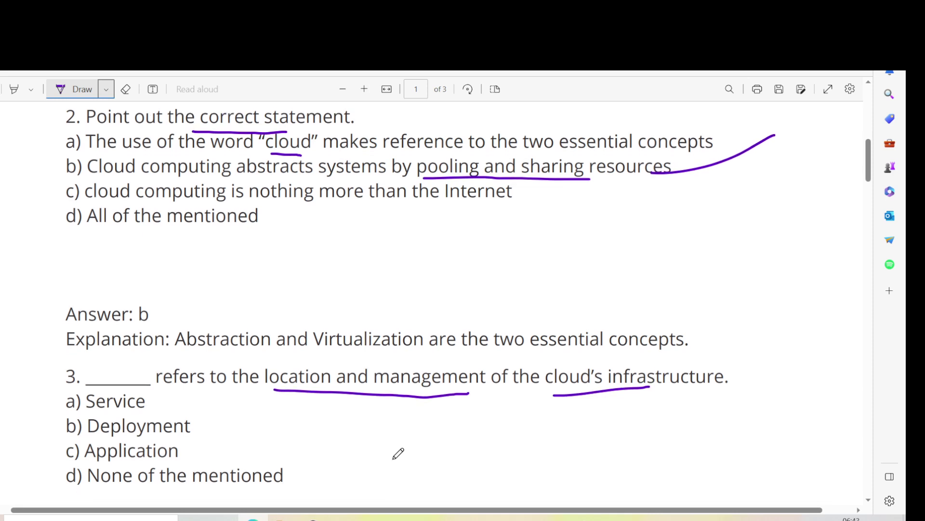
scroll(399, 453, "down", 2)
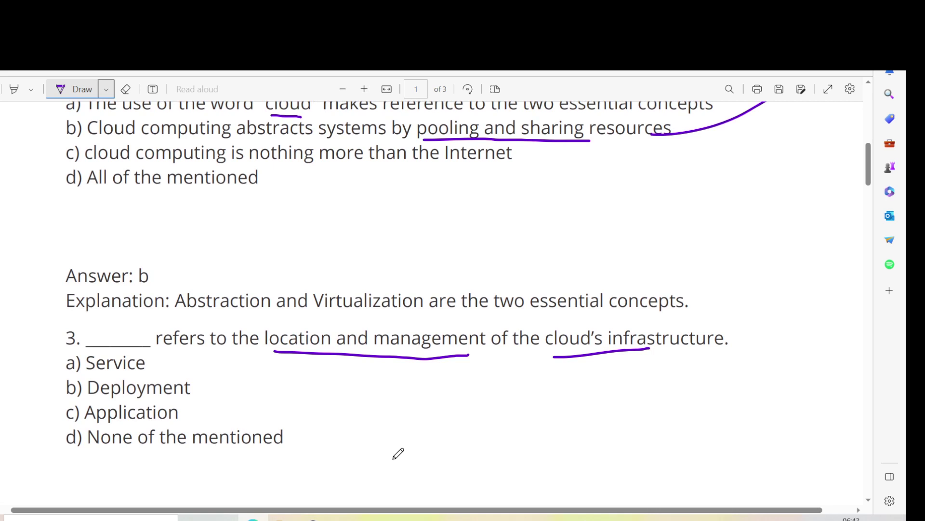
scroll(399, 453, "up", 2)
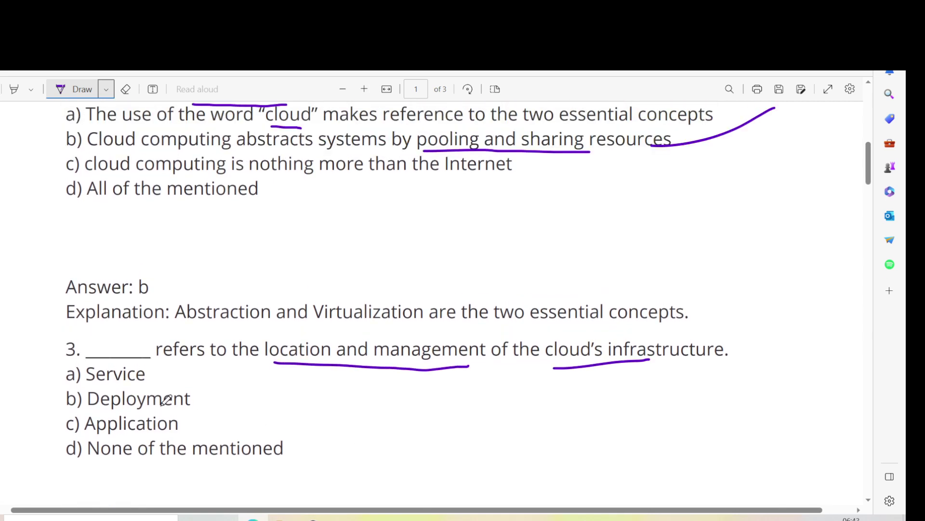
left_click_drag(166, 399, 240, 394)
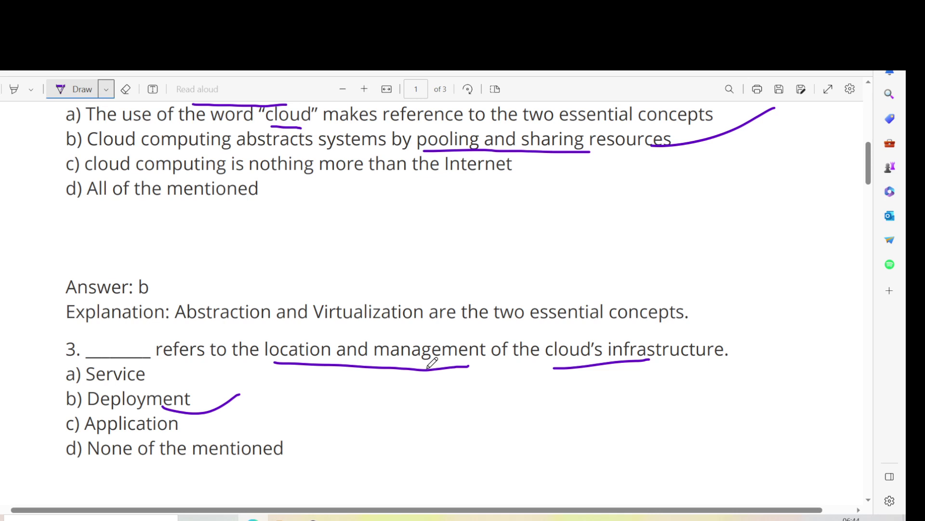
scroll(432, 361, "down", 1)
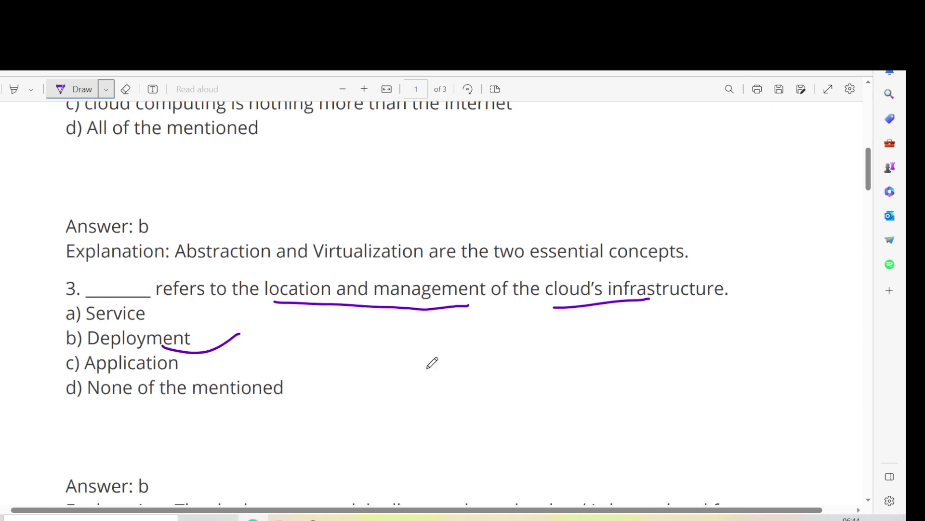
scroll(432, 362, "down", 1)
scroll(433, 362, "down", 1)
scroll(433, 363, "down", 1)
scroll(432, 362, "down", 1)
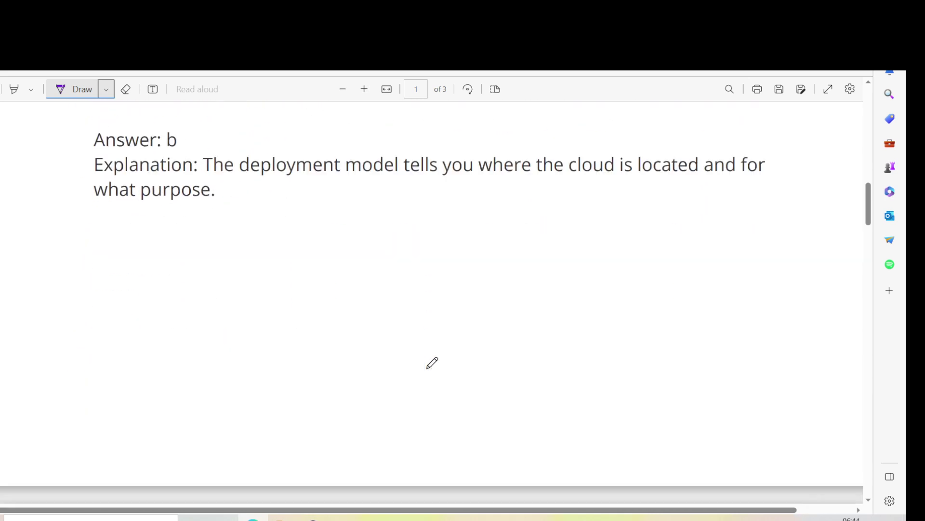
scroll(432, 362, "down", 1)
scroll(433, 362, "down", 1)
scroll(432, 363, "down", 1)
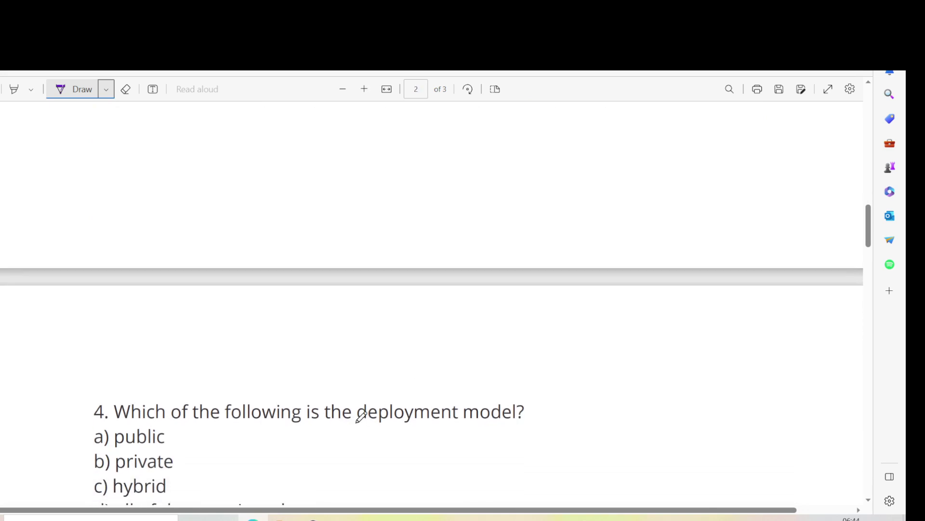
- Underline 'deployment model' in question 4 with the purple pen
left_click_drag(368, 426, 484, 427)
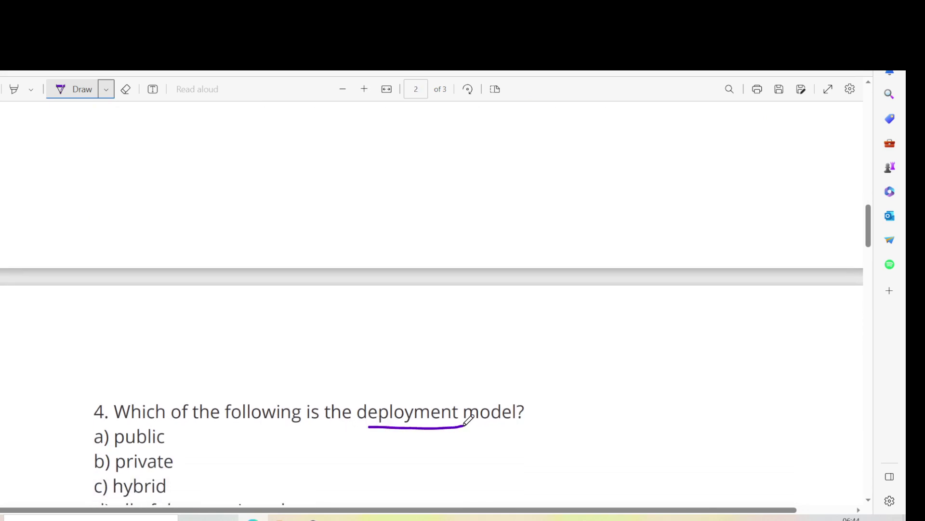
scroll(485, 424, "down", 1)
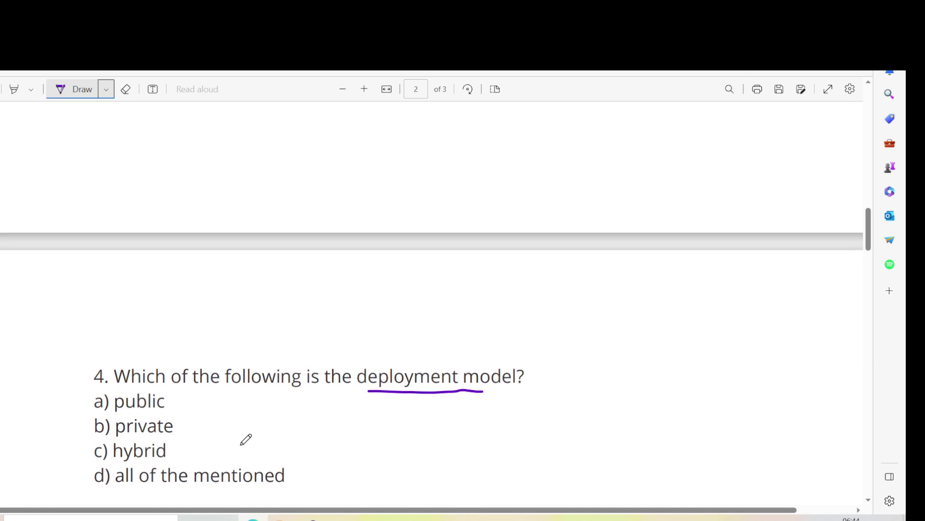
scroll(246, 439, "down", 1)
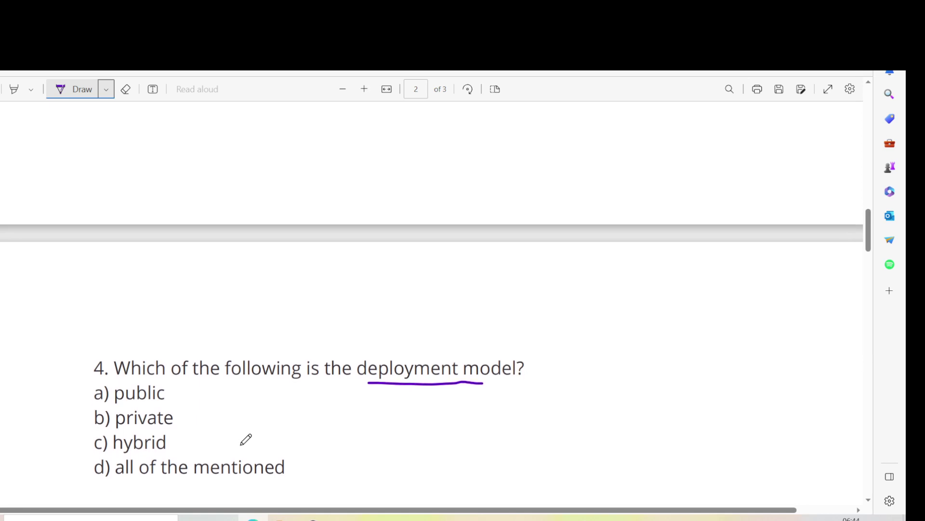
scroll(245, 439, "down", 1)
scroll(246, 439, "down", 1)
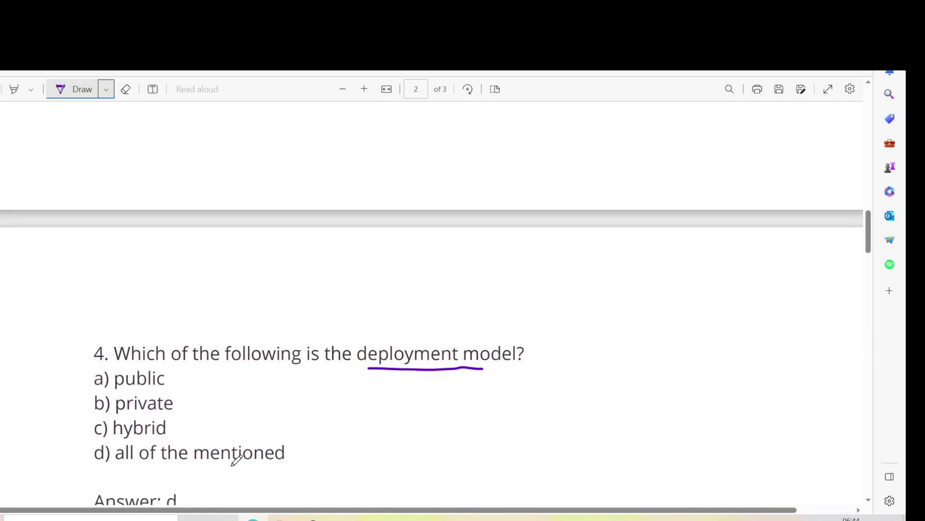
left_click_drag(231, 465, 326, 416)
scroll(326, 410, "up", 1)
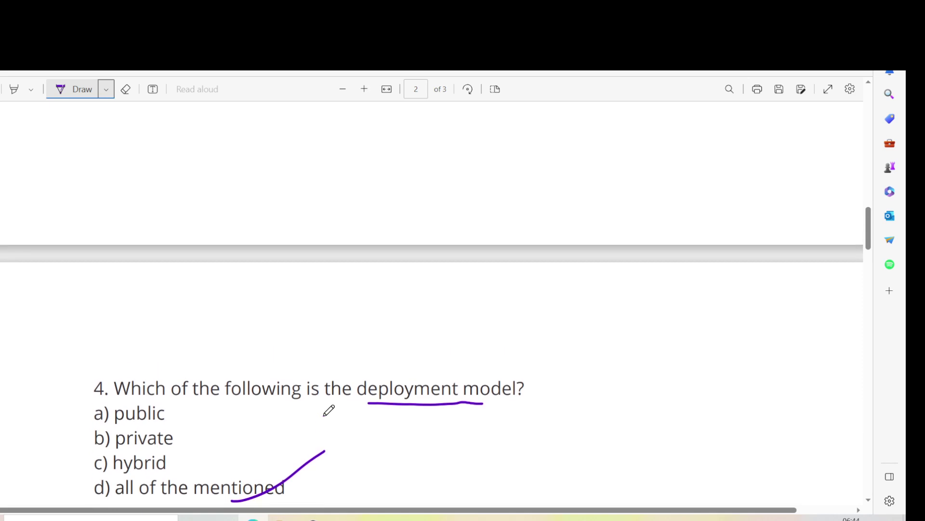
scroll(328, 411, "down", 1)
scroll(329, 409, "down", 1)
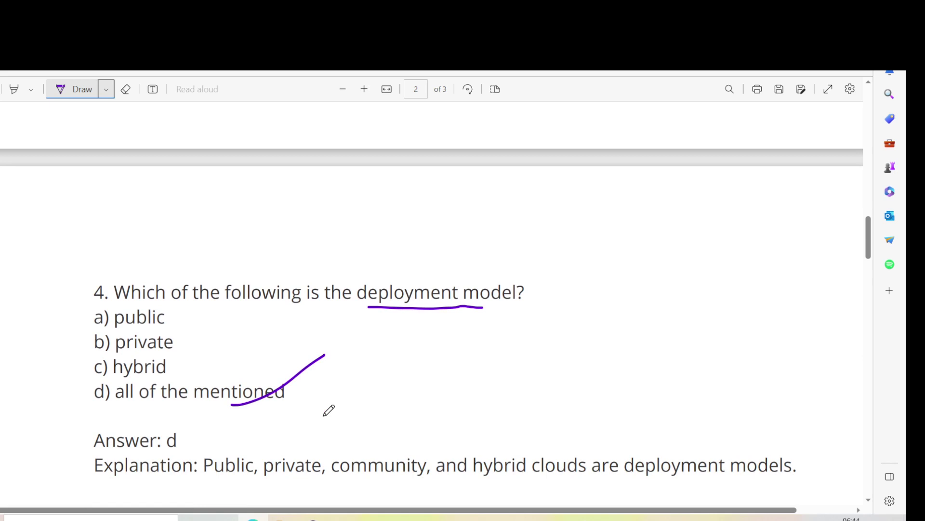
scroll(329, 410, "down", 1)
scroll(329, 410, "down", 1)
scroll(329, 410, "down", 1)
scroll(329, 410, "down", 1)
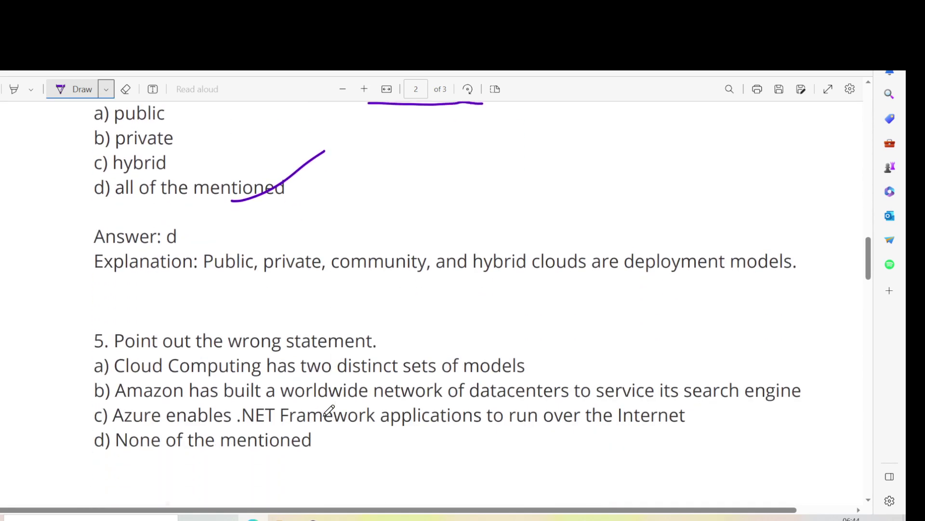
scroll(328, 410, "right", 1)
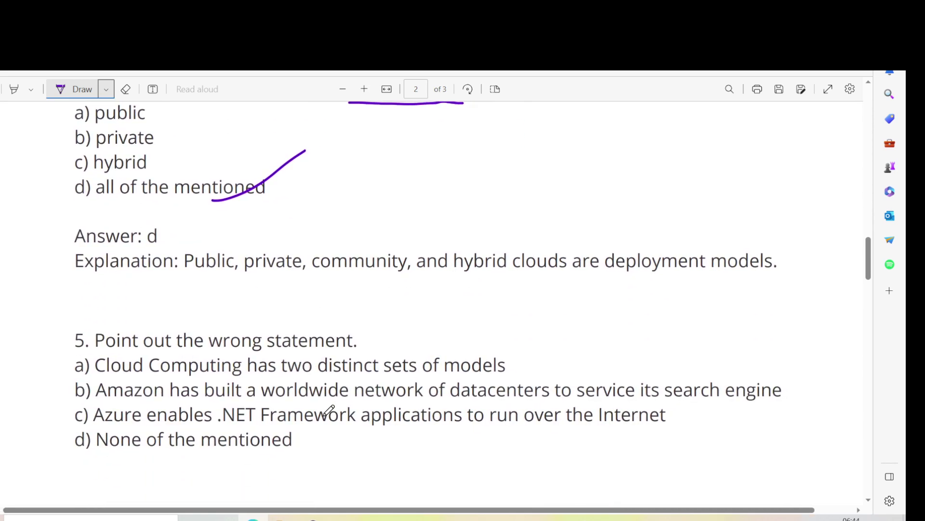
scroll(329, 410, "right", 1)
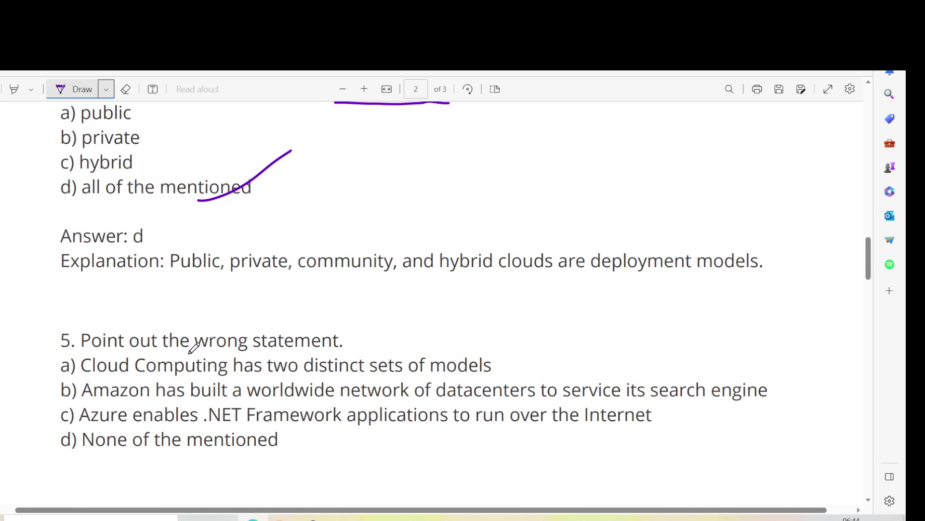
- Underline 'wrong statement', tick option b, and underline 'Amazon has built a', 'network of', 'service its search engine'
left_click_drag(190, 353, 299, 355)
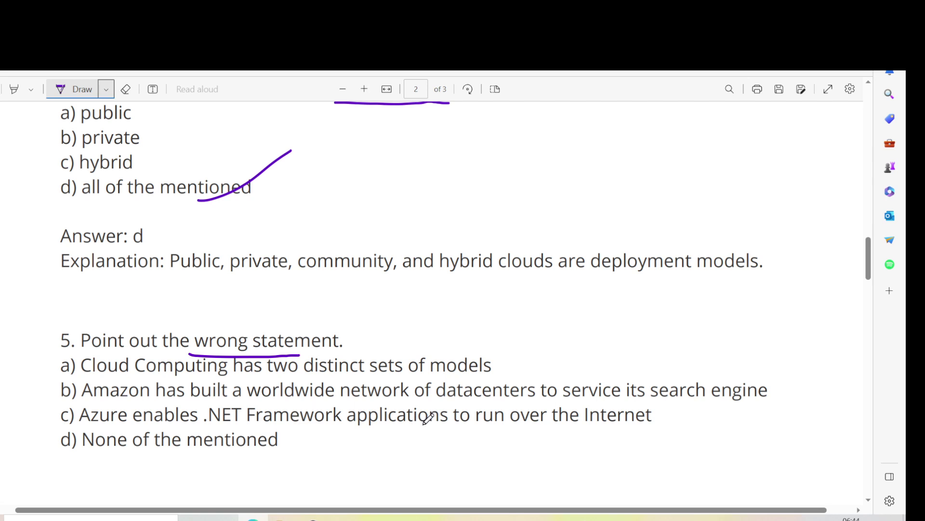
scroll(428, 418, "down", 1)
scroll(428, 418, "up", 1)
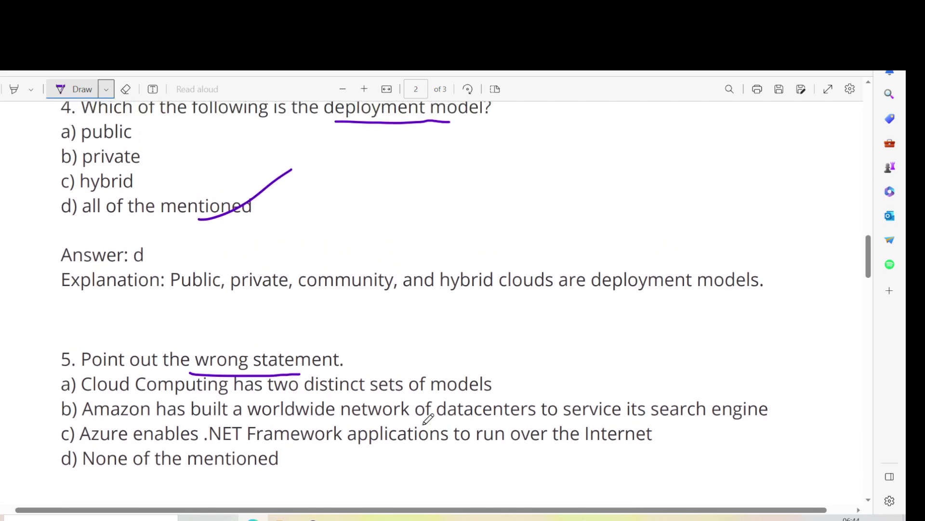
left_click_drag(694, 414, 762, 396)
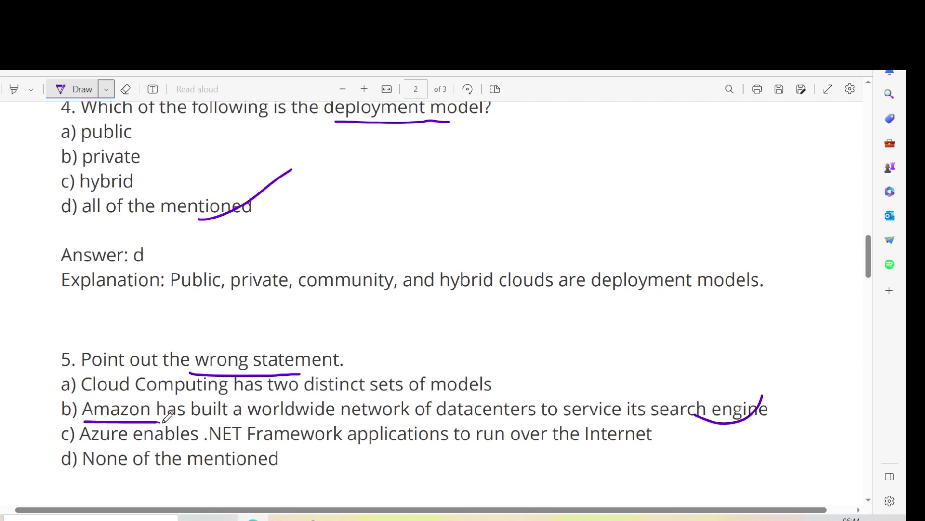
left_click_drag(84, 418, 234, 425)
left_click_drag(346, 423, 434, 418)
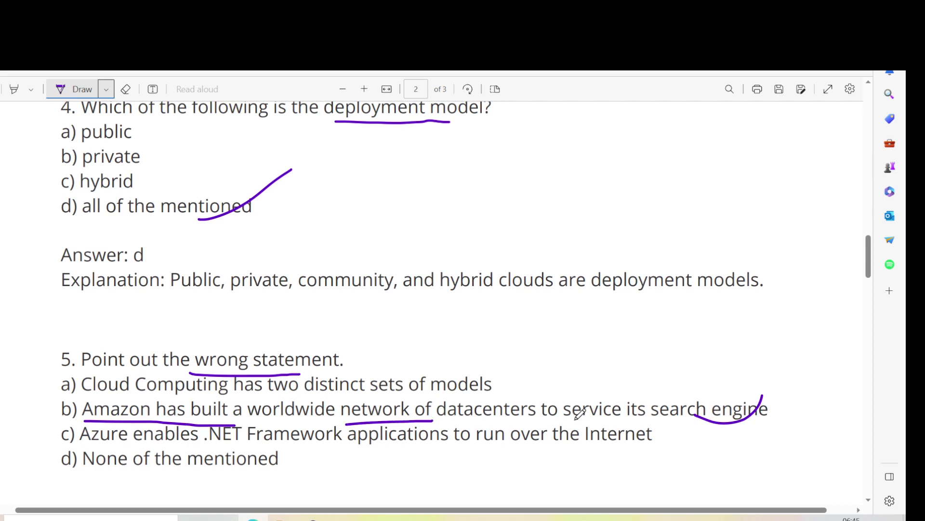
left_click_drag(575, 421, 738, 418)
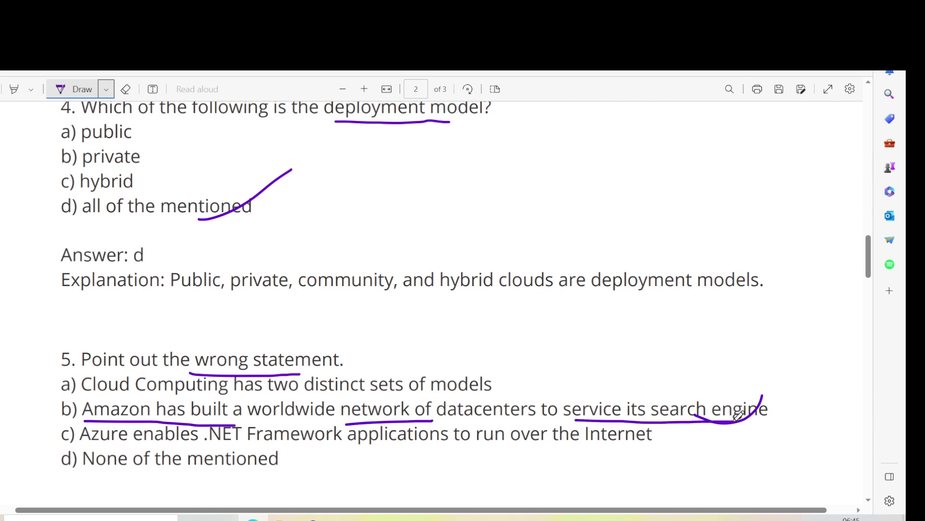
scroll(738, 414, "down", 1)
scroll(738, 414, "down", 2)
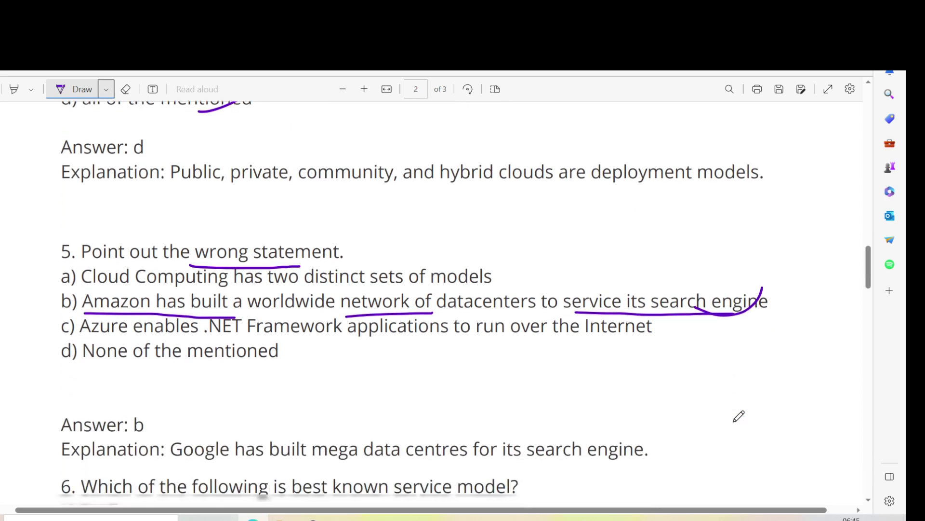
scroll(545, 463, "down", 1)
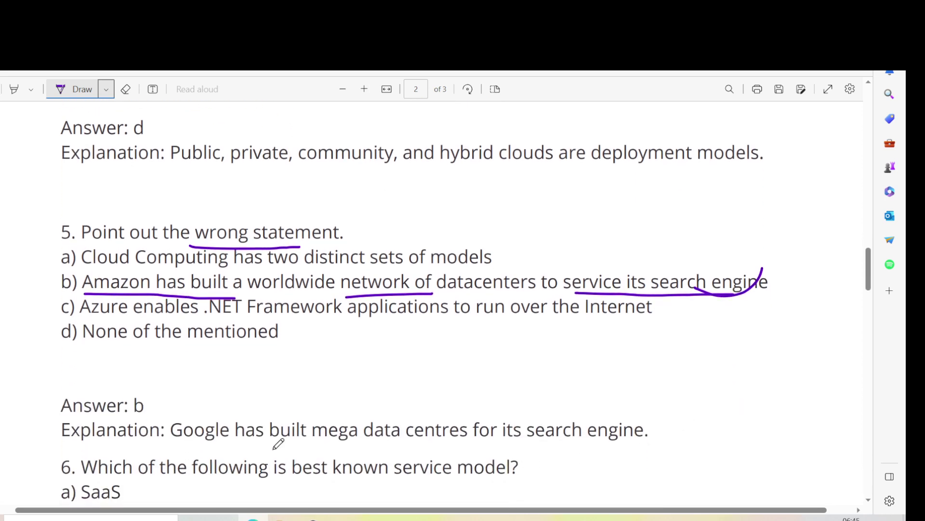
- Underline the Google data centres explanation sentence and 'service model' in question 6
left_click_drag(179, 438, 639, 436)
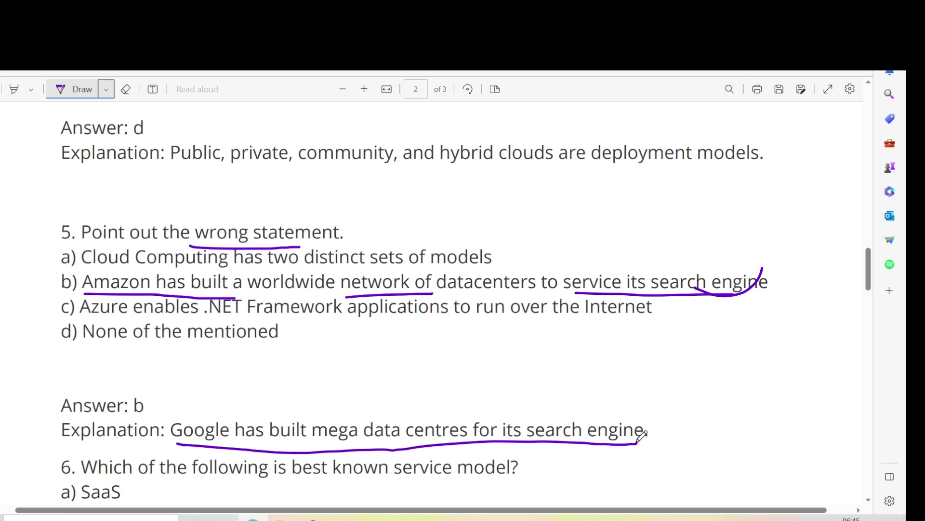
scroll(642, 434, "down", 2)
scroll(644, 427, "down", 1)
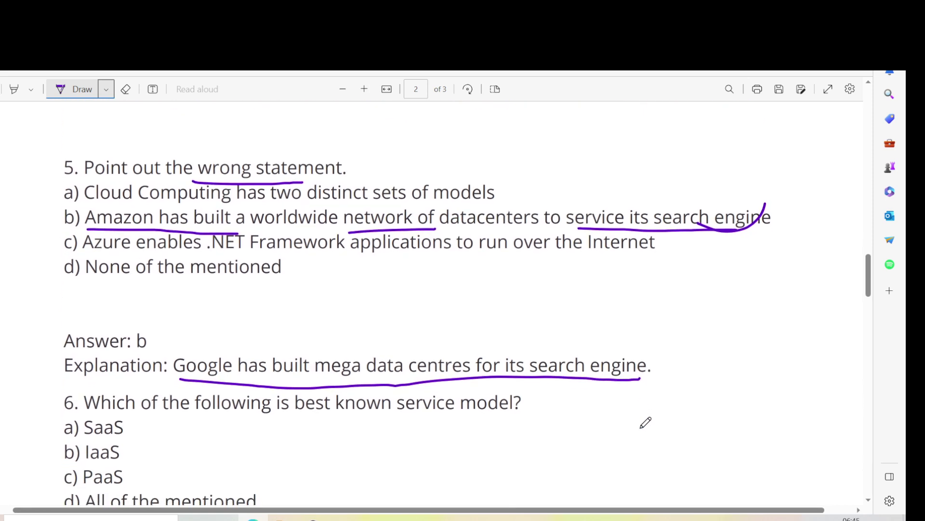
scroll(344, 461, "down", 1)
scroll(344, 461, "down", 1)
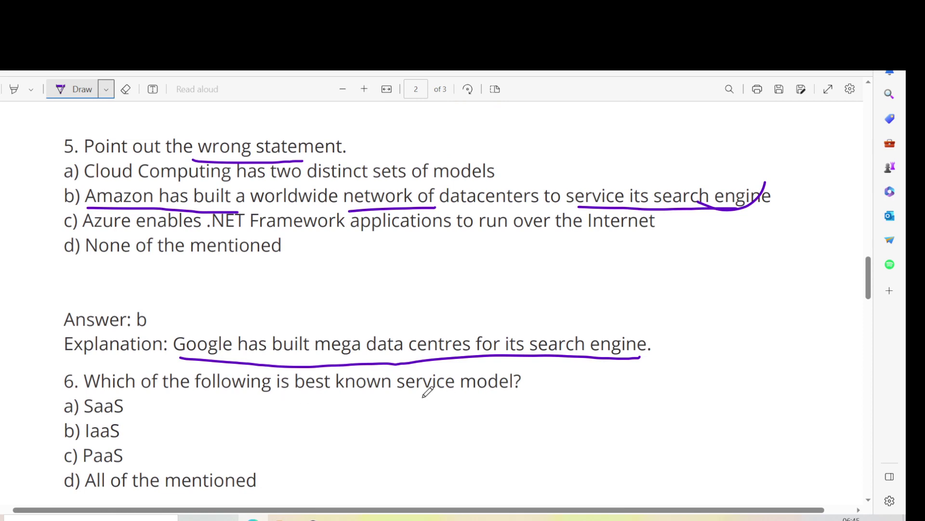
left_click_drag(410, 395, 508, 391)
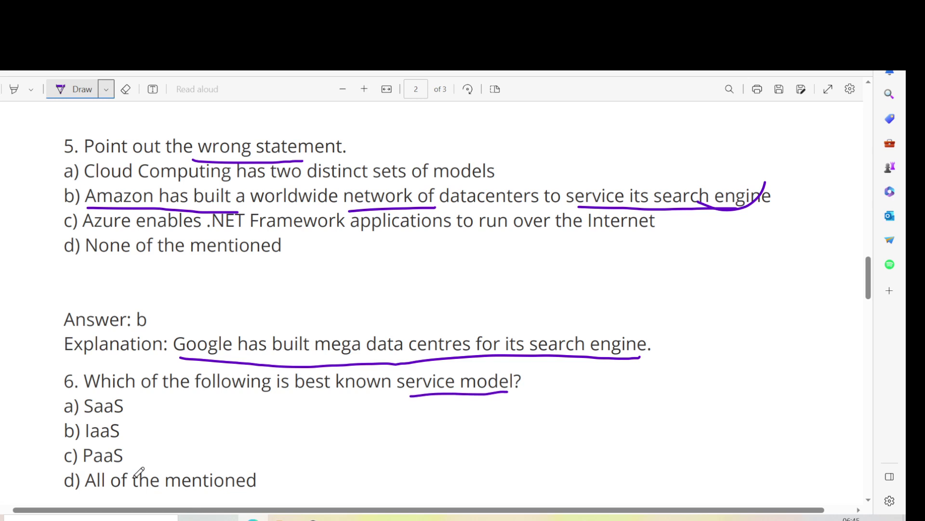
left_click_drag(154, 486, 291, 443)
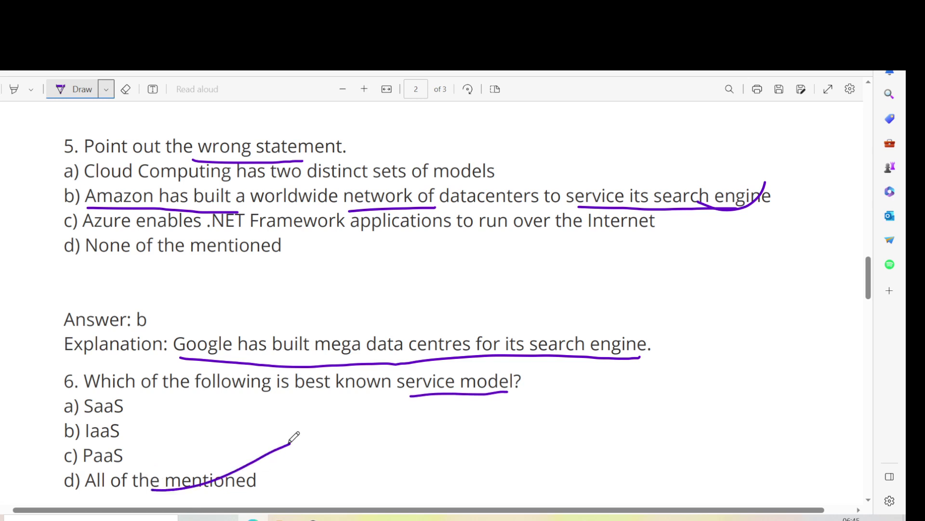
scroll(294, 438, "down", 3)
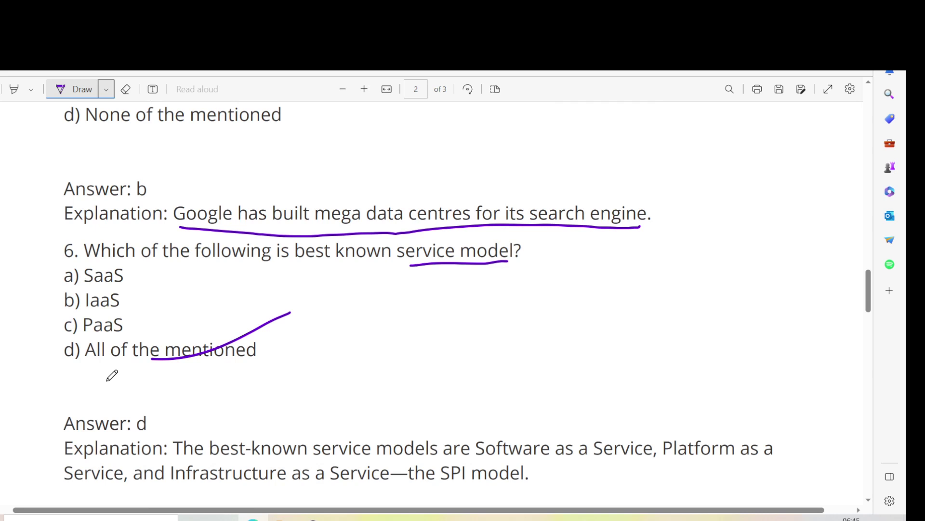
scroll(112, 375, "down", 1)
scroll(112, 375, "down", 1)
scroll(111, 376, "down", 2)
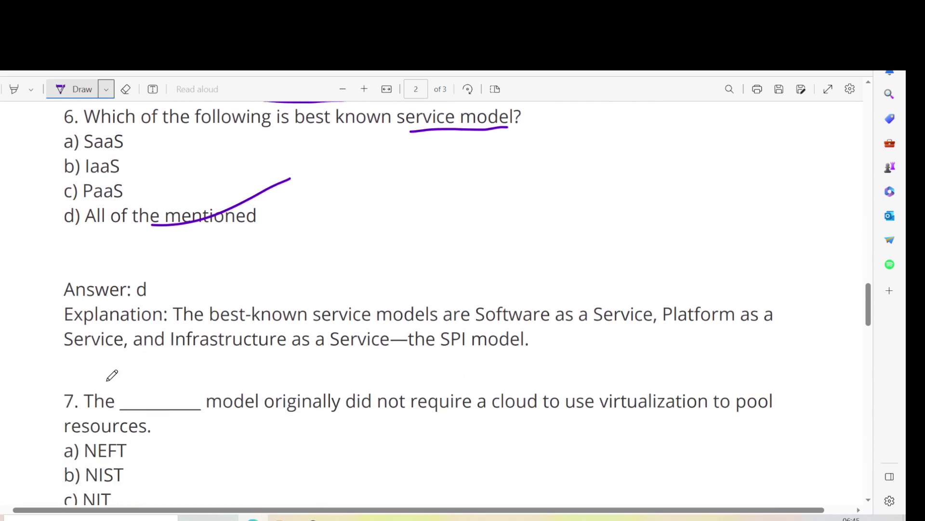
scroll(112, 375, "down", 2)
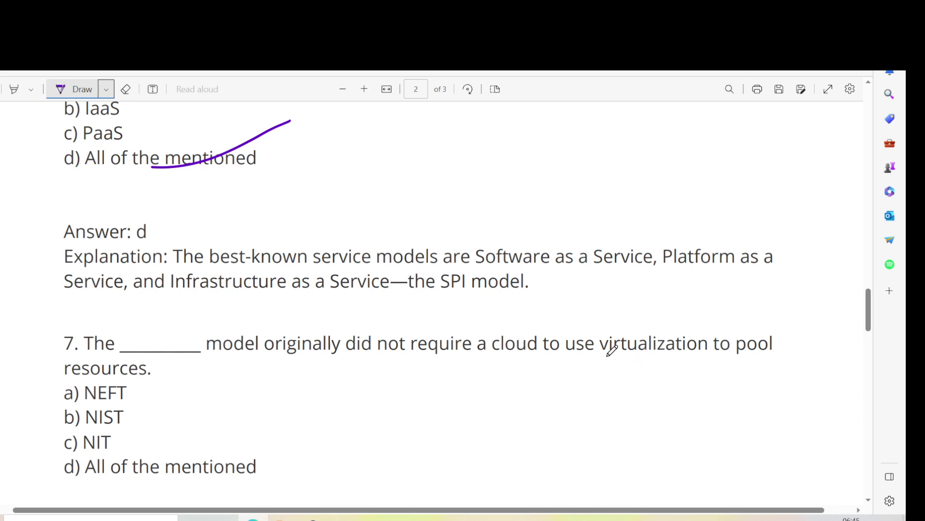
- Underline 'virtualization to pool' in question 7 in purple ink
left_click_drag(607, 356, 744, 357)
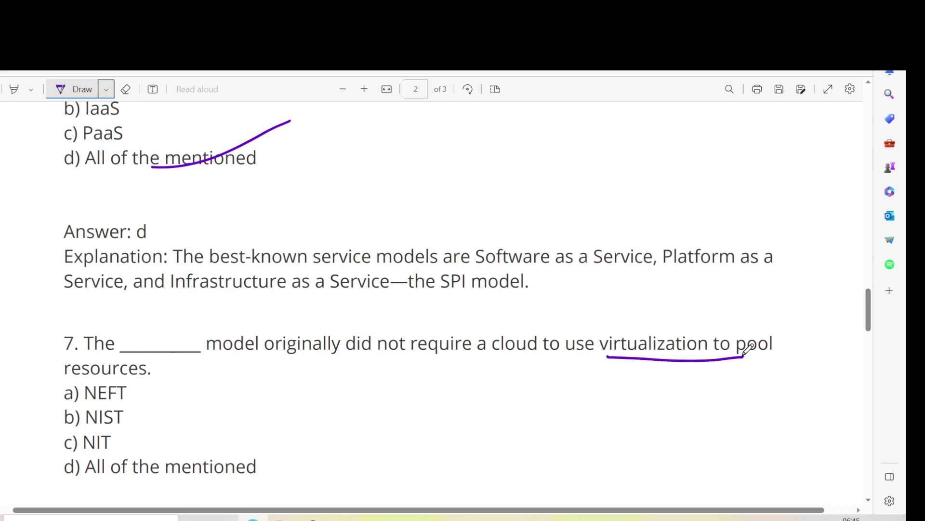
scroll(748, 347, "down", 1)
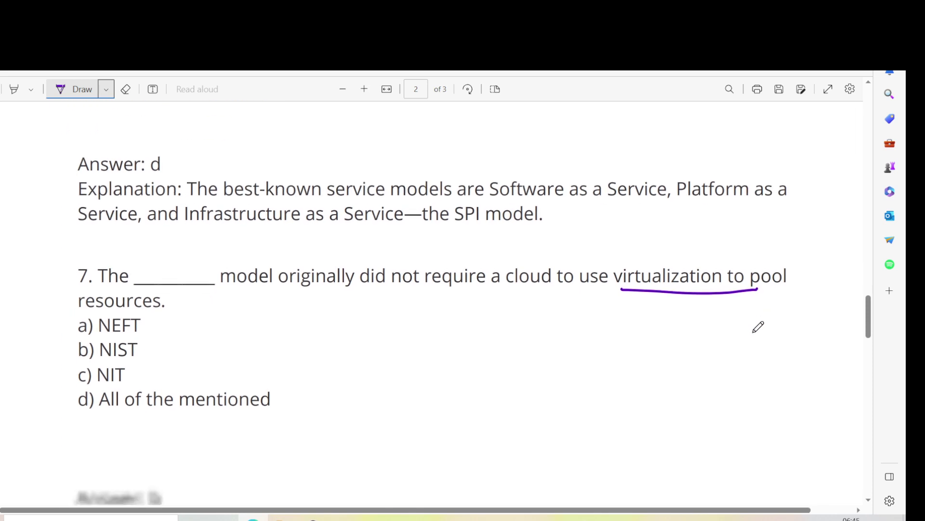
scroll(598, 327, "up", 1)
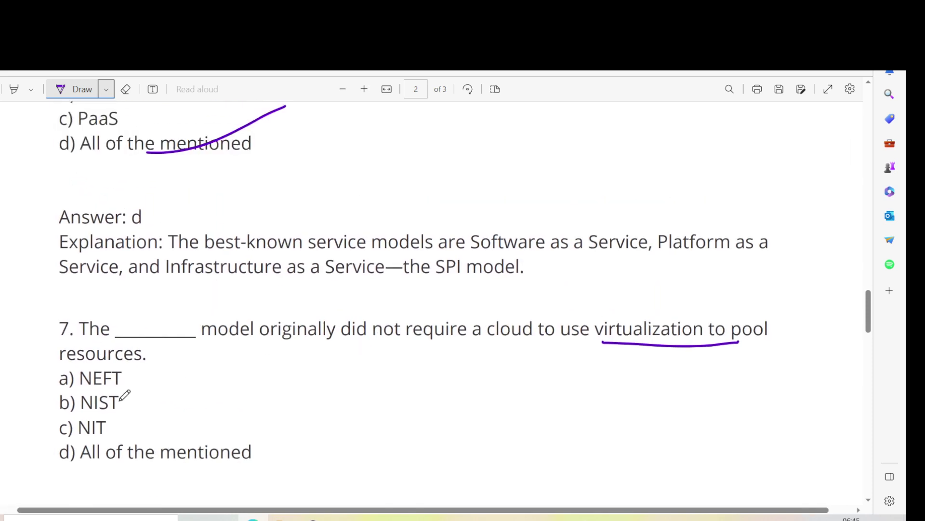
left_click_drag(120, 402, 225, 375)
scroll(227, 369, "down", 3)
scroll(227, 368, "down", 2)
scroll(227, 367, "down", 4)
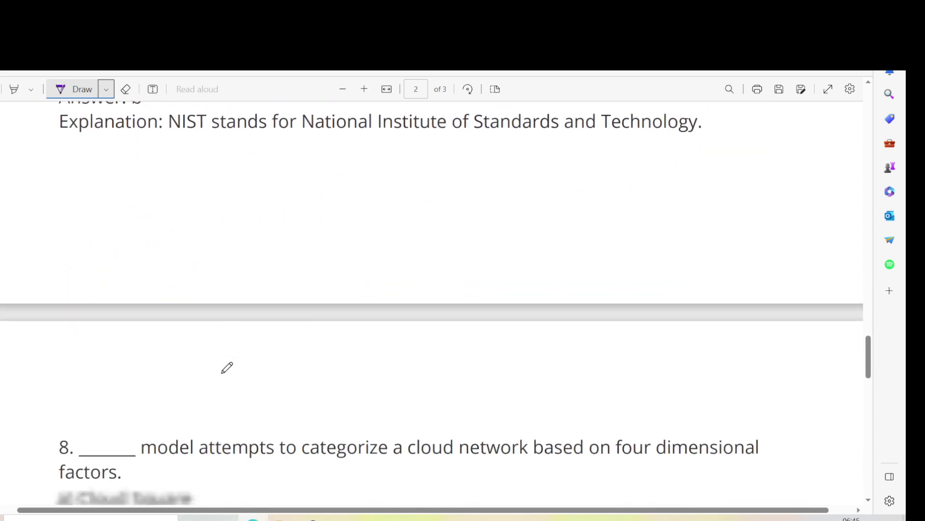
scroll(228, 367, "down", 1)
scroll(228, 368, "down", 1)
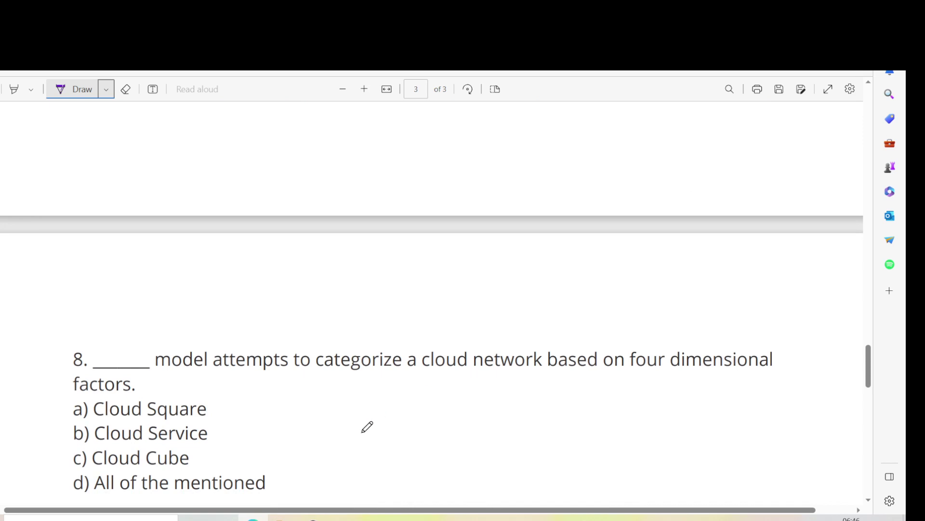
scroll(367, 427, "down", 1)
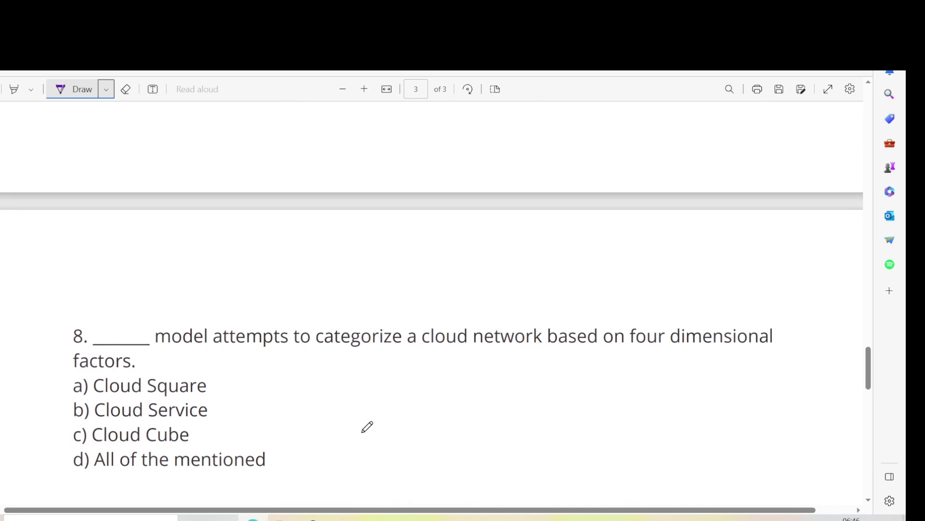
scroll(367, 427, "down", 1)
scroll(368, 427, "down", 1)
scroll(368, 427, "up", 1)
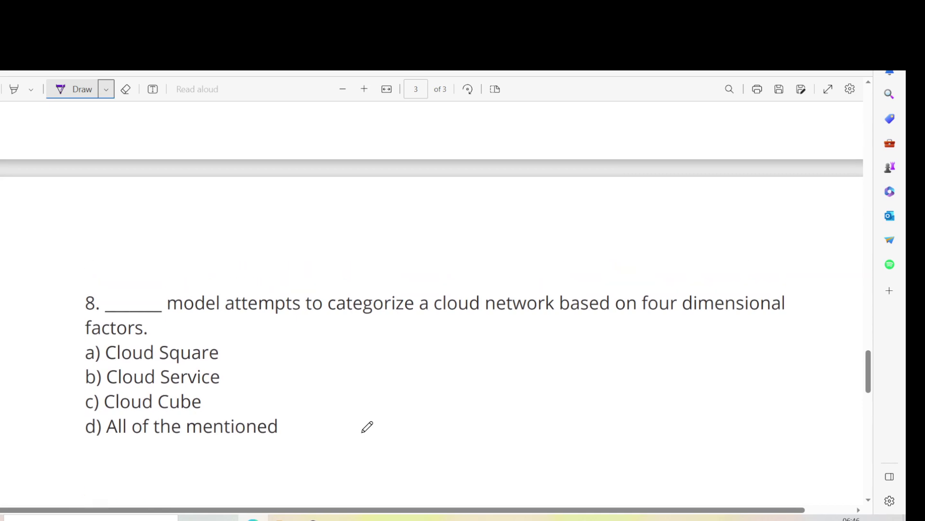
- Tick c) Cloud Cube, then underline 'model' and 'categorize a cloud network' in question 8
left_click_drag(194, 414, 291, 388)
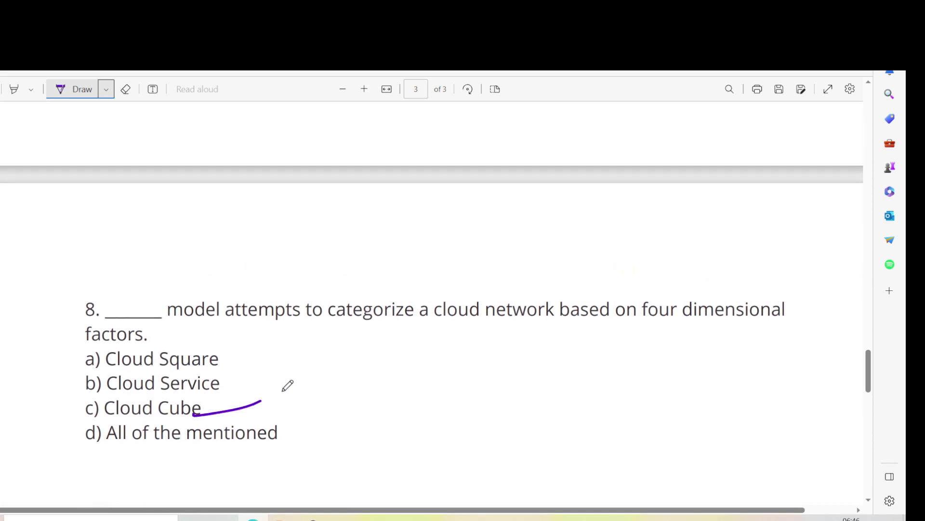
left_click_drag(167, 322, 225, 324)
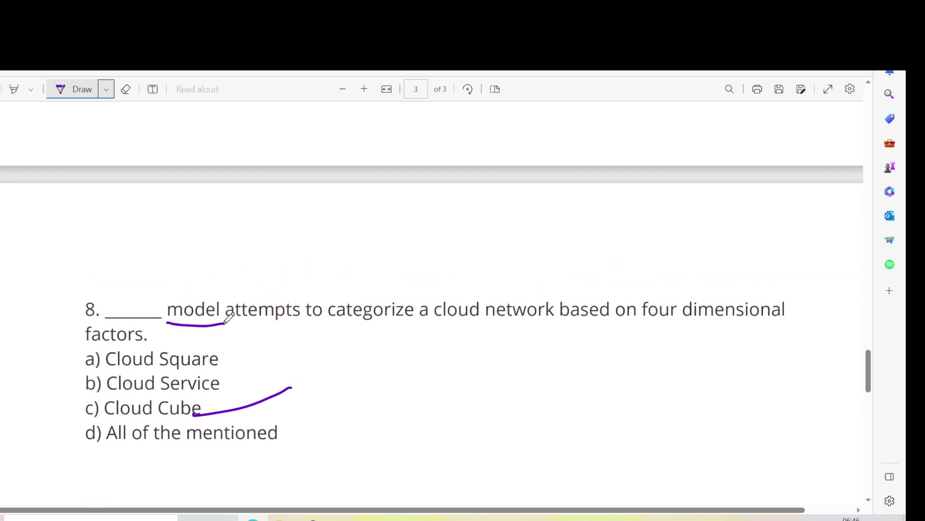
left_click_drag(353, 327, 552, 318)
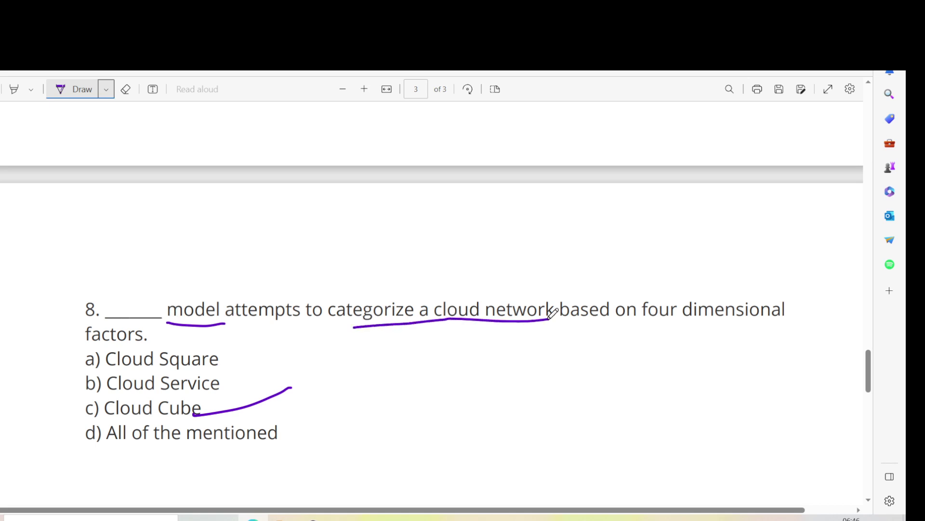
scroll(552, 313, "down", 1)
scroll(553, 313, "down", 1)
scroll(552, 313, "down", 1)
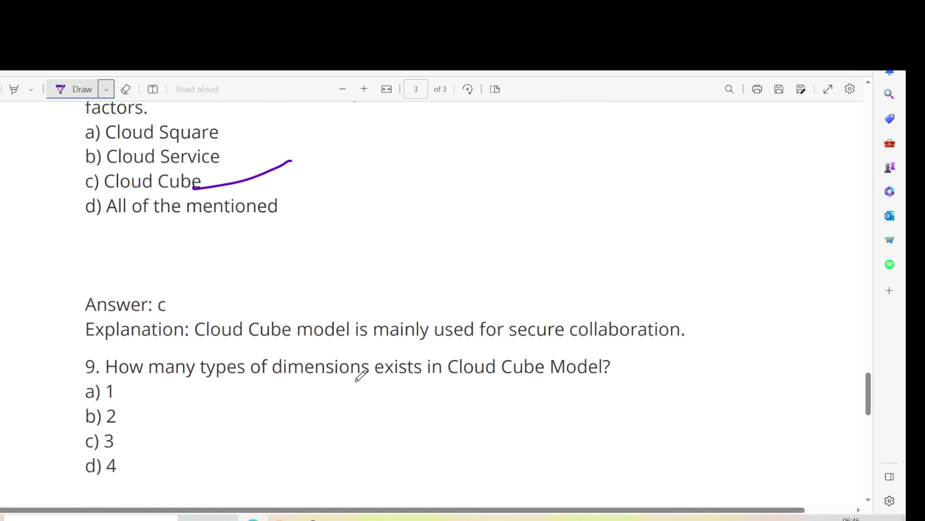
- Underline 'exists in Cloud Cube Model?' in question 9 in purple ink
left_click_drag(380, 380, 608, 379)
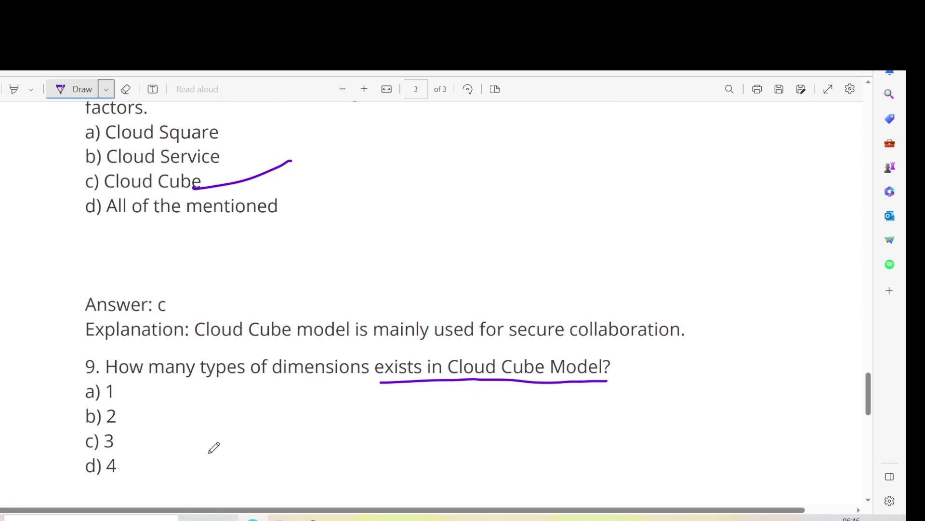
scroll(200, 451, "down", 1)
scroll(200, 453, "up", 1)
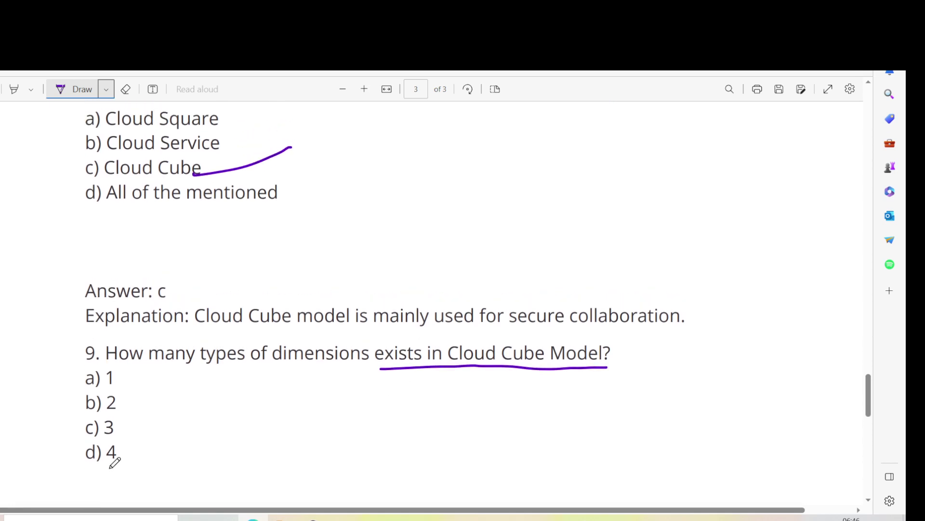
left_click_drag(124, 461, 206, 419)
scroll(208, 419, "down", 3)
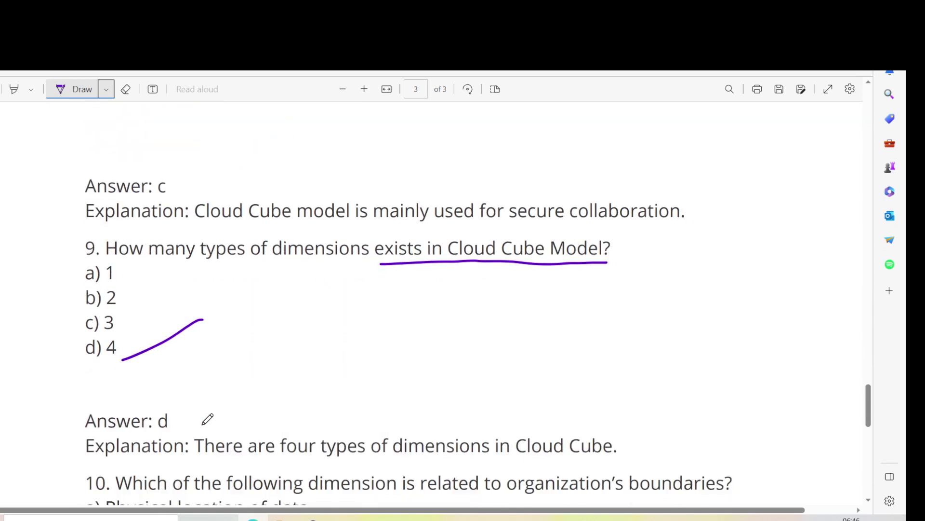
scroll(207, 419, "down", 2)
scroll(208, 419, "down", 1)
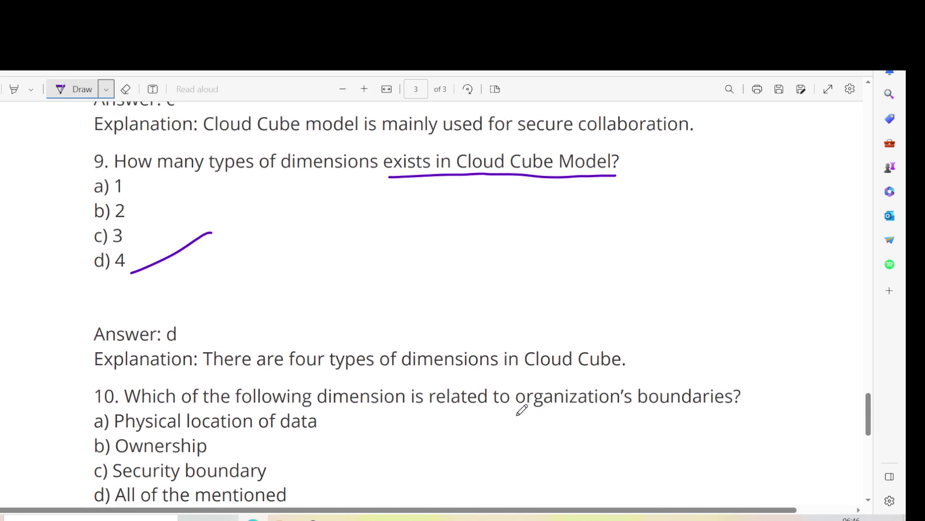
- Underline 'organization's boundaries' in question 10 and tick a) Physical location of data
left_click_drag(517, 415, 697, 411)
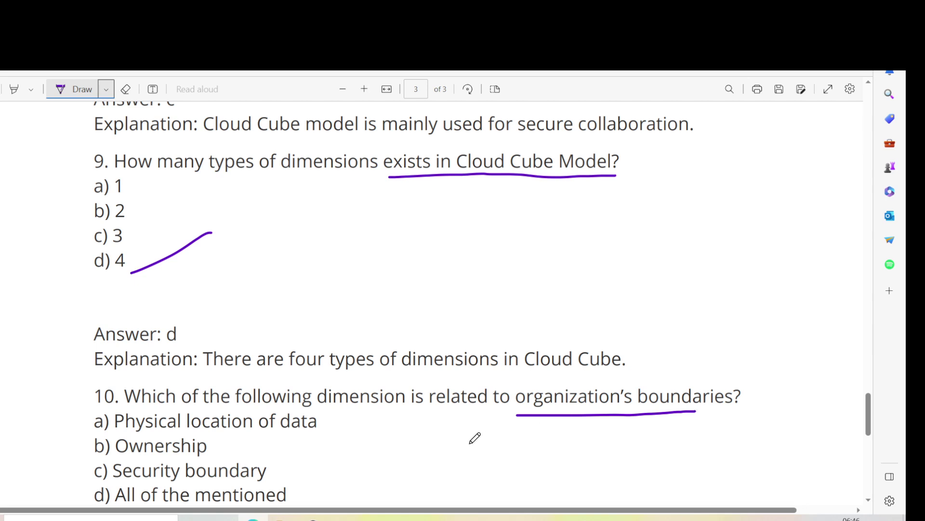
scroll(475, 438, "down", 1)
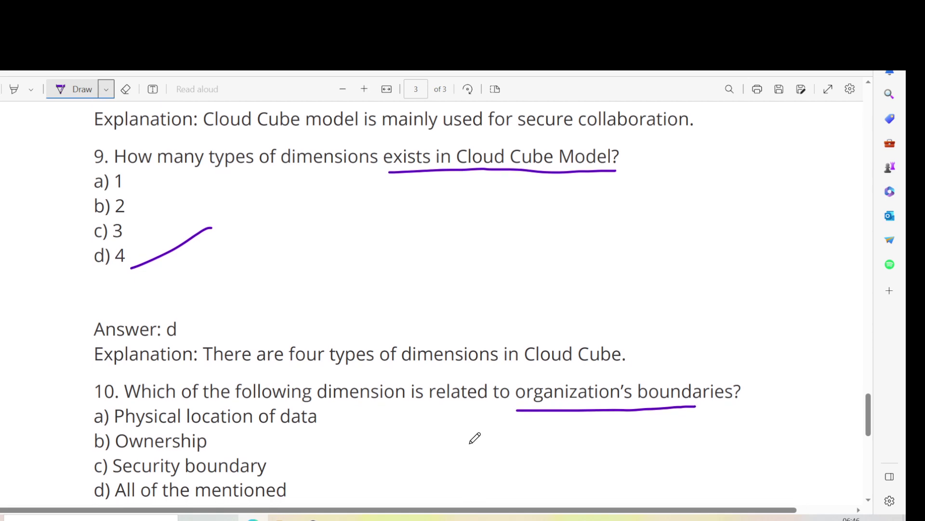
scroll(475, 437, "down", 1)
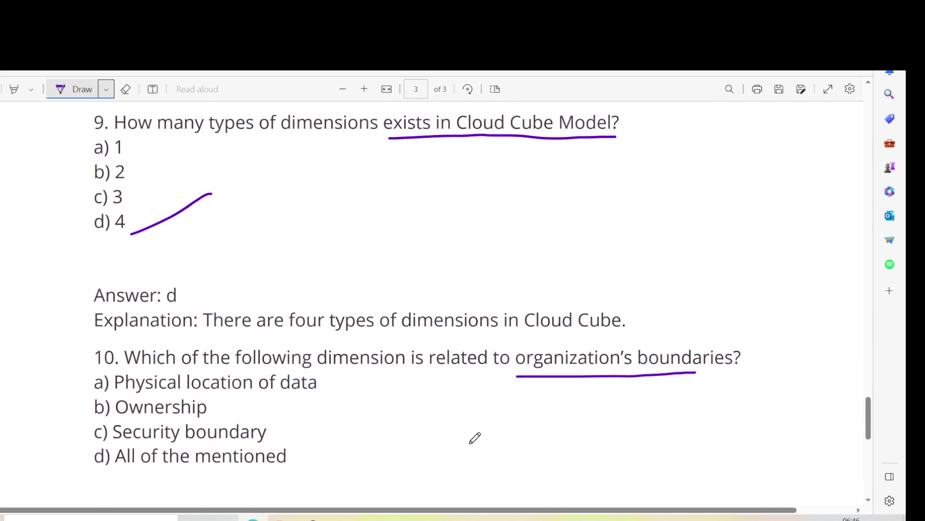
scroll(475, 438, "down", 2)
scroll(475, 438, "up", 2)
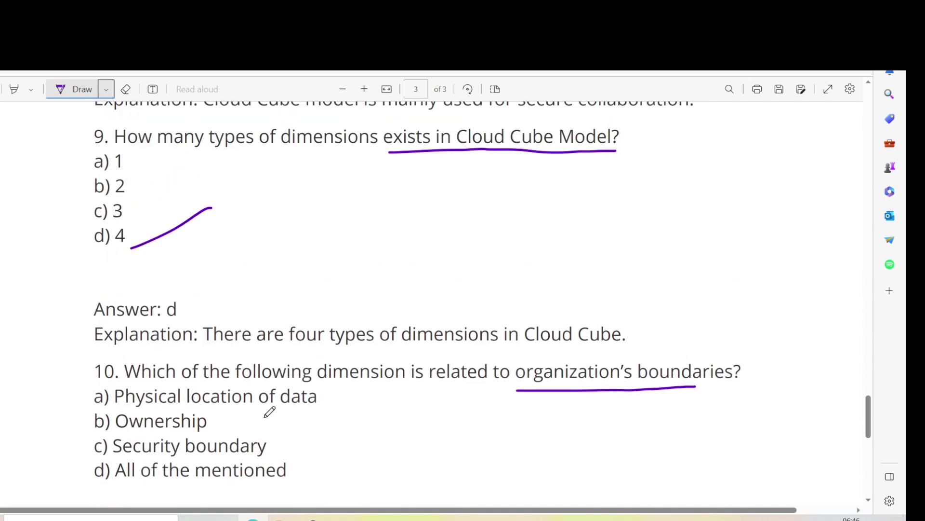
left_click_drag(268, 413, 371, 378)
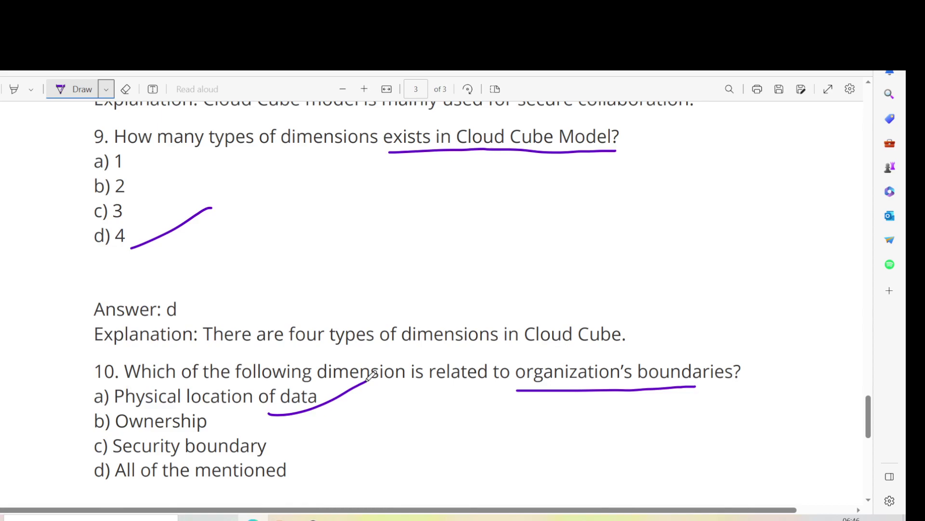